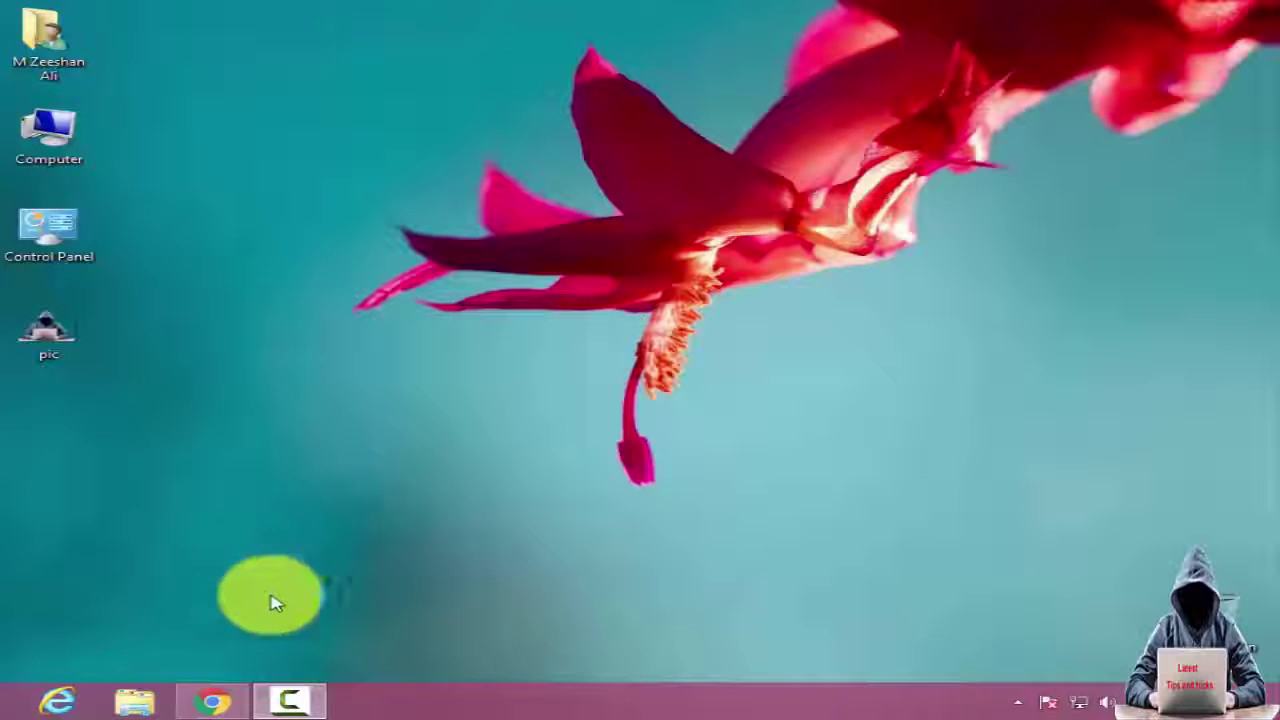
Search Google for 'lunapic' and open the LunaPic Free Online Photo Editor
left_click(208, 700)
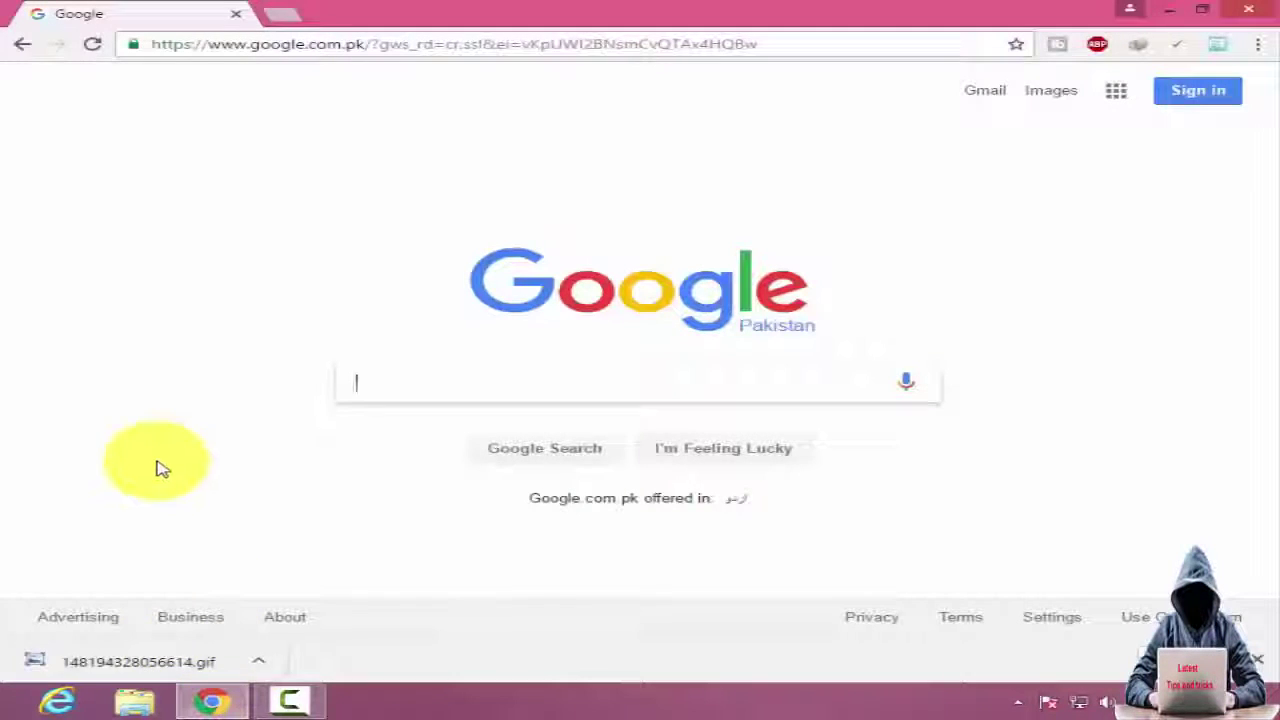
type("lunapic")
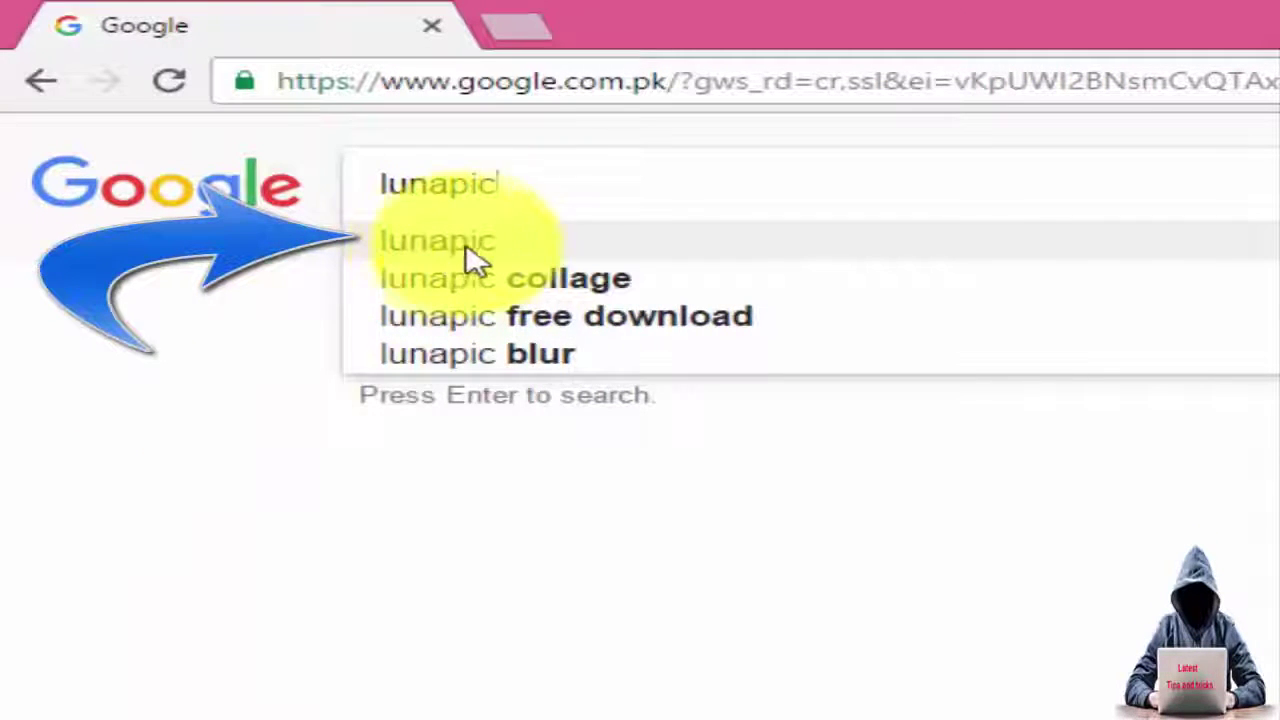
left_click(465, 250)
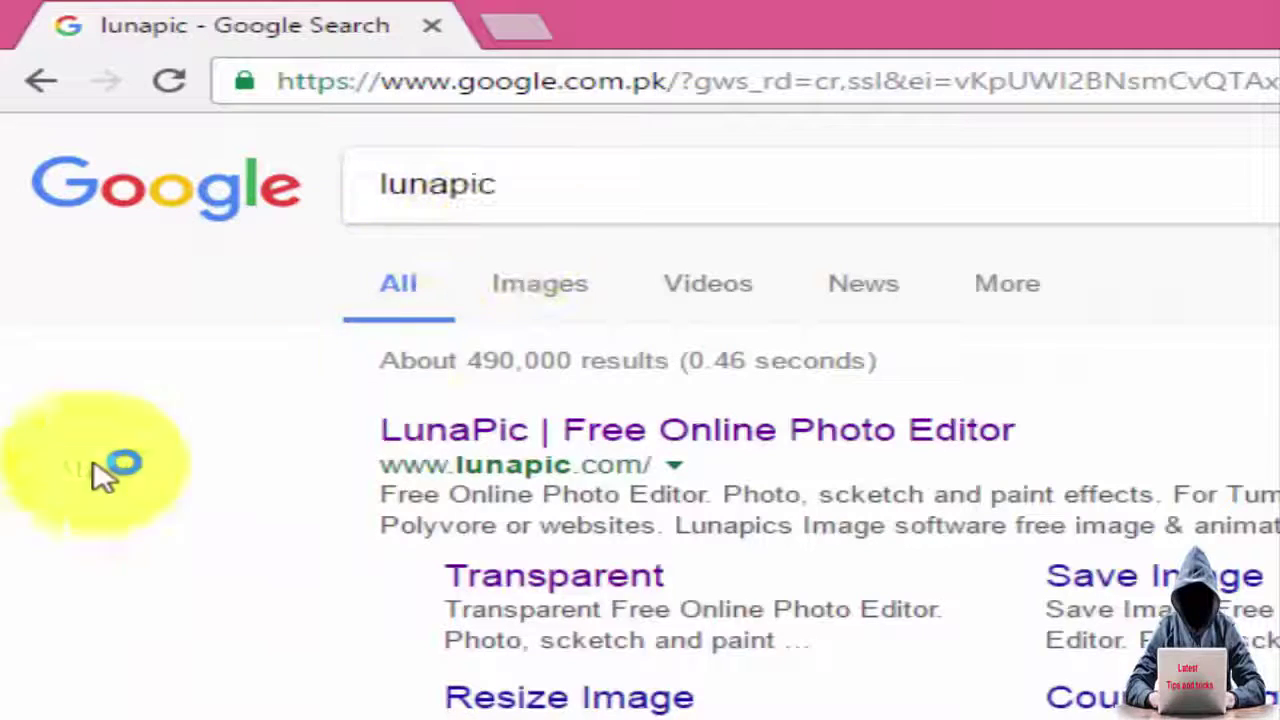
left_click(562, 436)
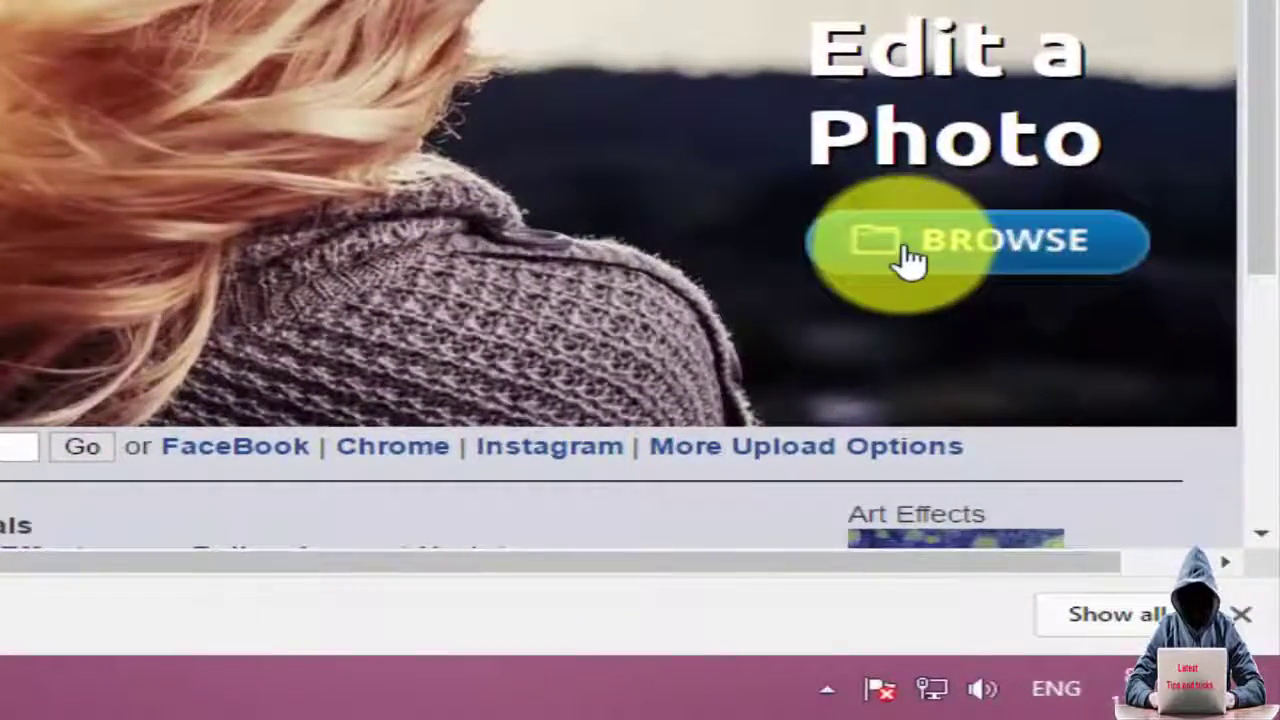
Upload the PNG file 'pic' from the computer into LunaPic
left_click(960, 244)
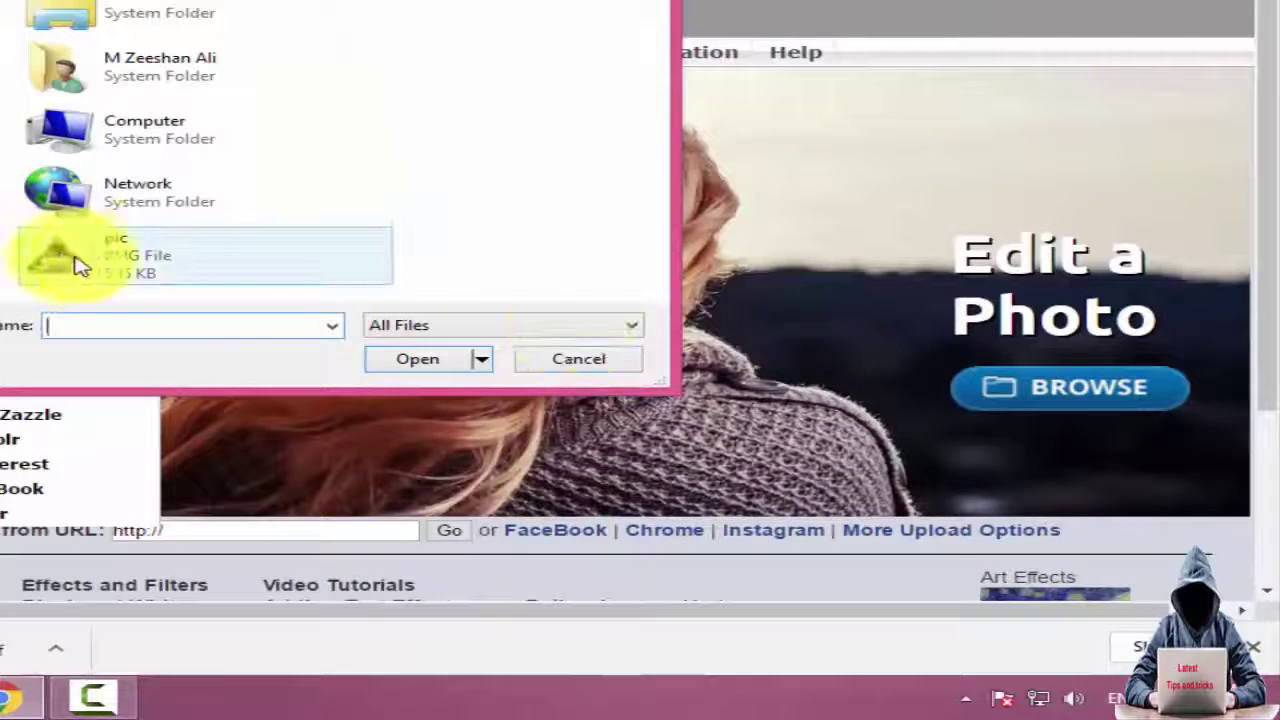
left_click(110, 256)
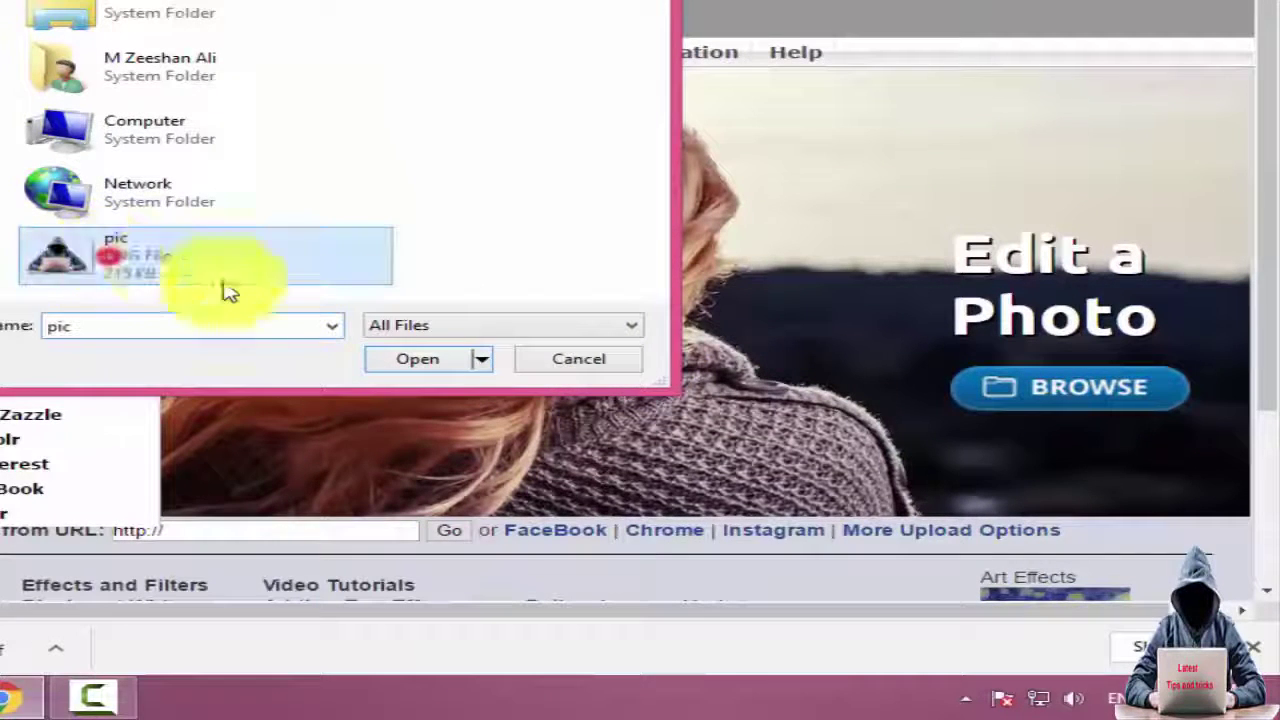
left_click(418, 362)
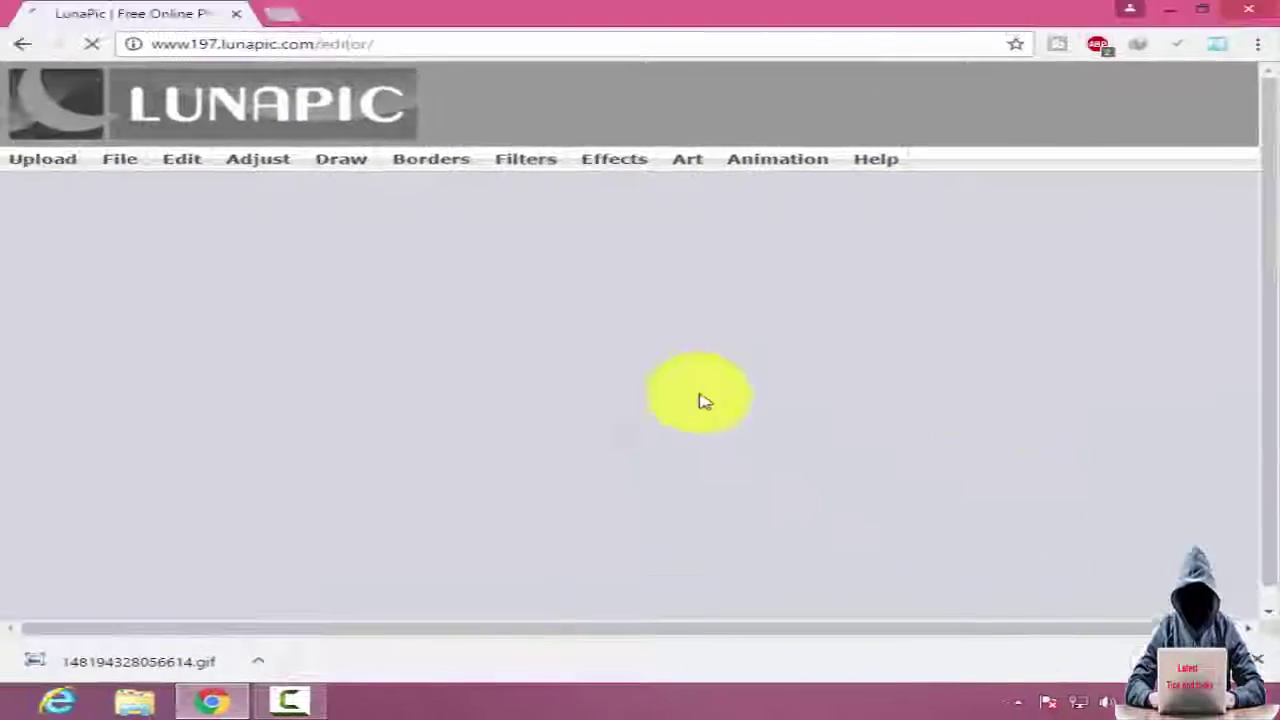
Scroll the editor page to view the uploaded 568x413 hooded-figure picture
scroll(896, 358, "down", 2)
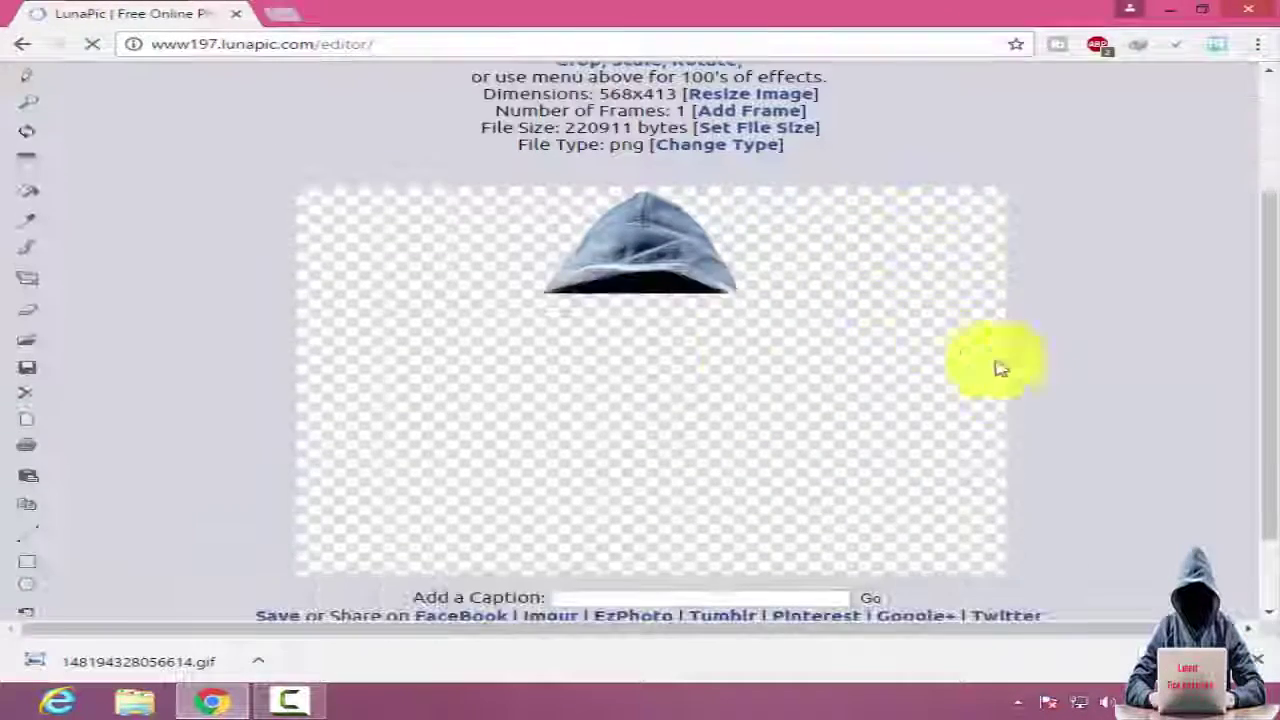
scroll(843, 372, "down", 1)
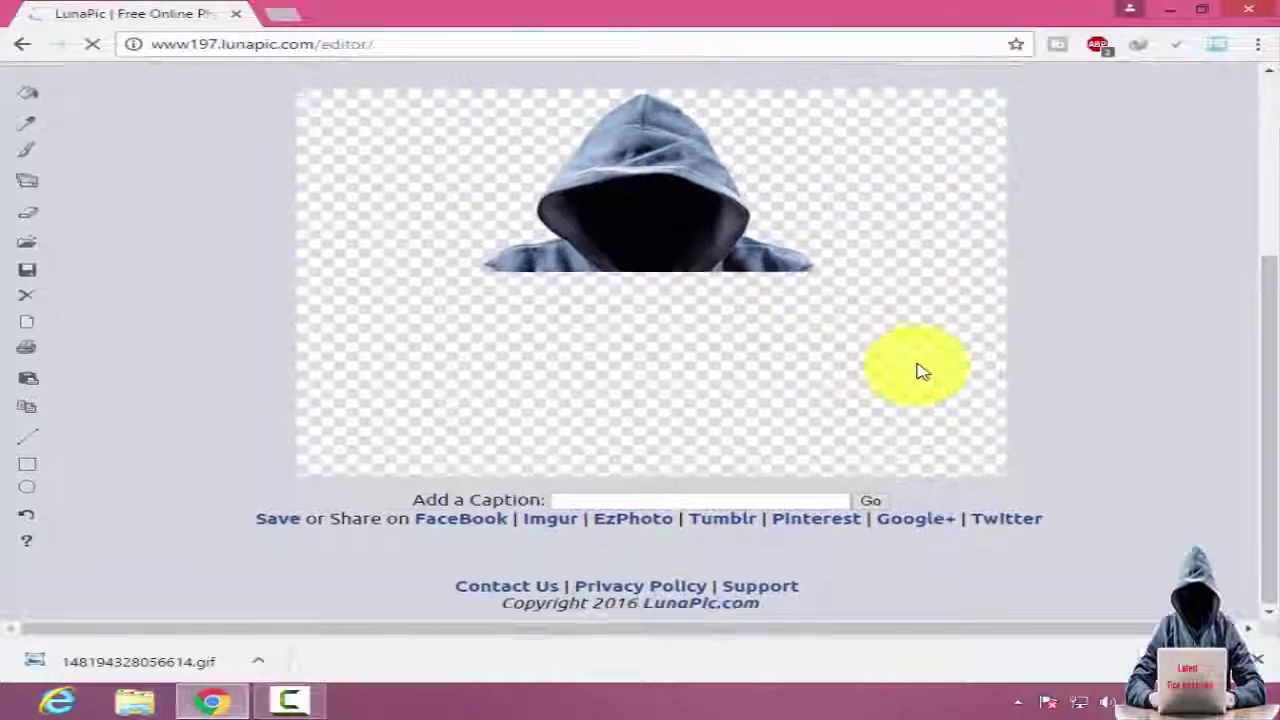
scroll(884, 364, "down", 2)
scroll(890, 364, "down", 1)
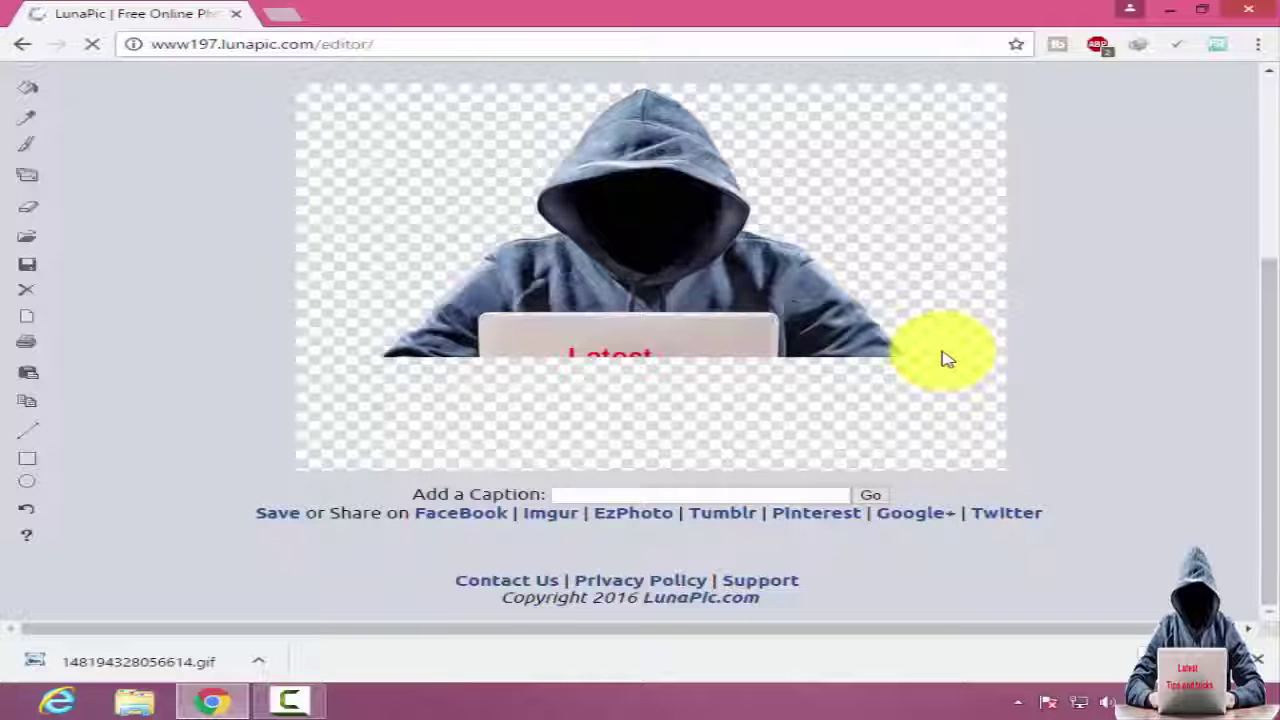
scroll(945, 362, "down", 2)
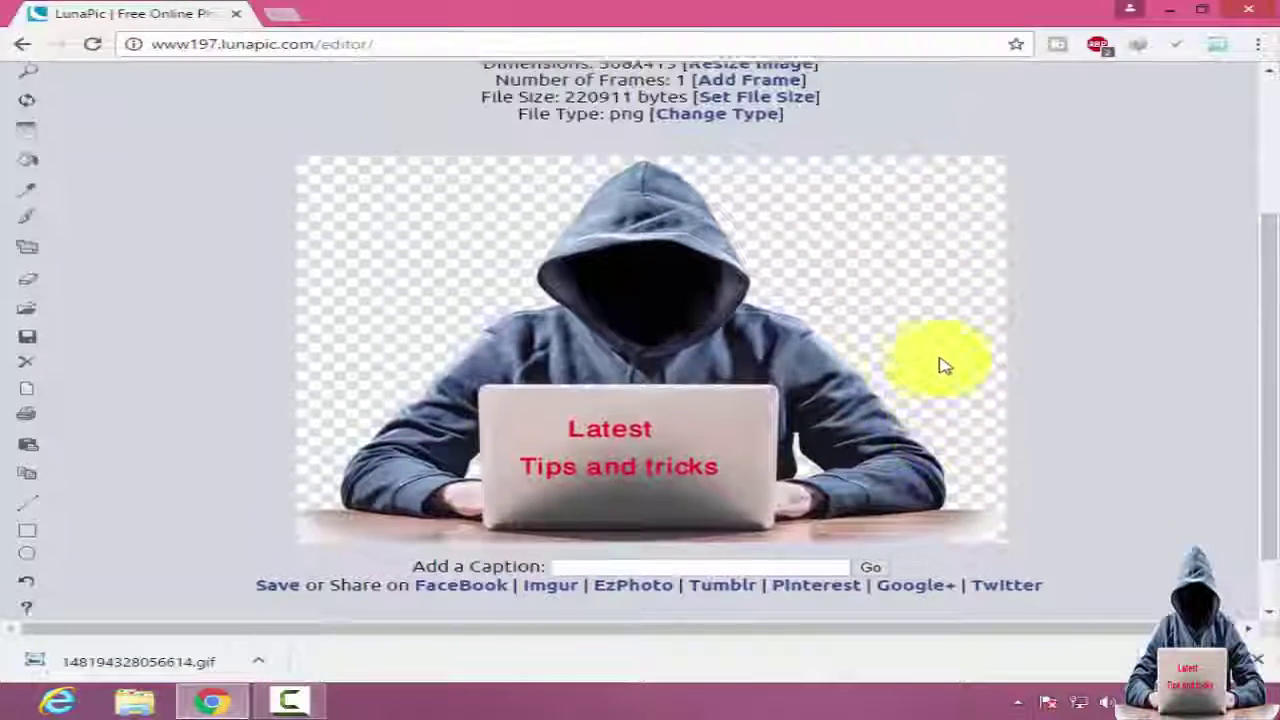
scroll(940, 360, "up", 1)
scroll(740, 343, "up", 4)
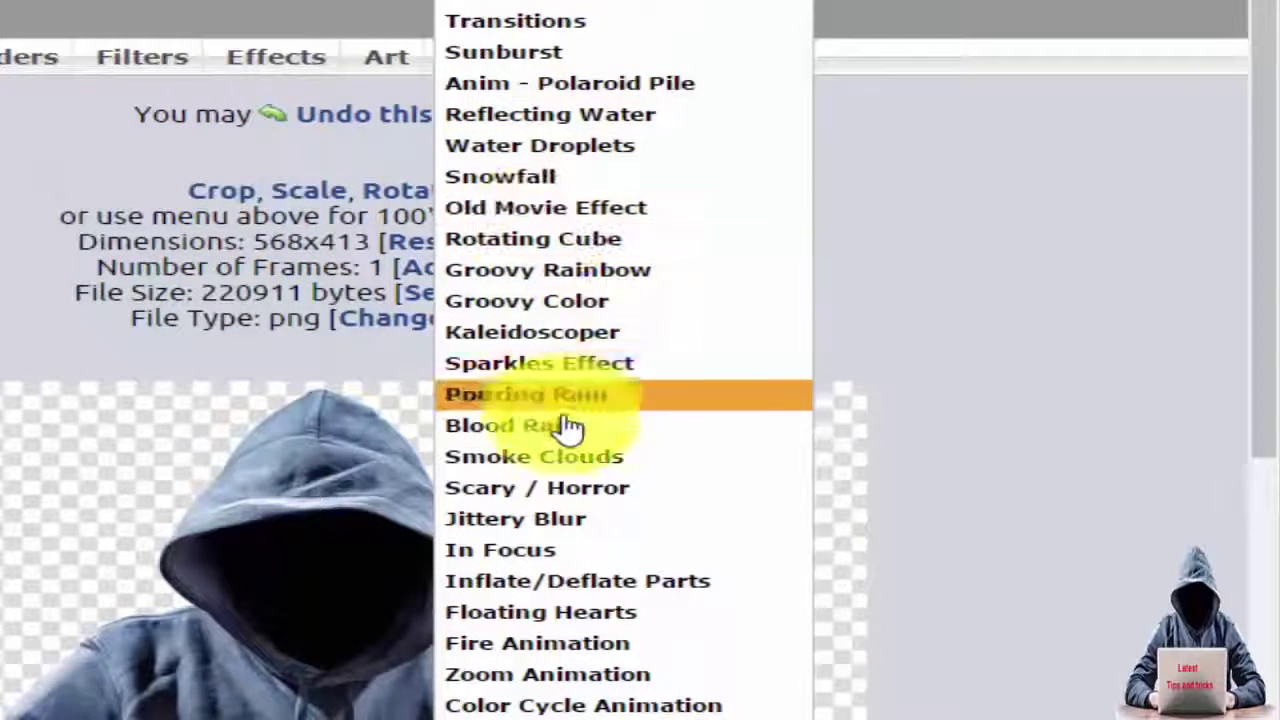
Apply the Sparkles Effect animation, review it, then undo it
left_click(530, 365)
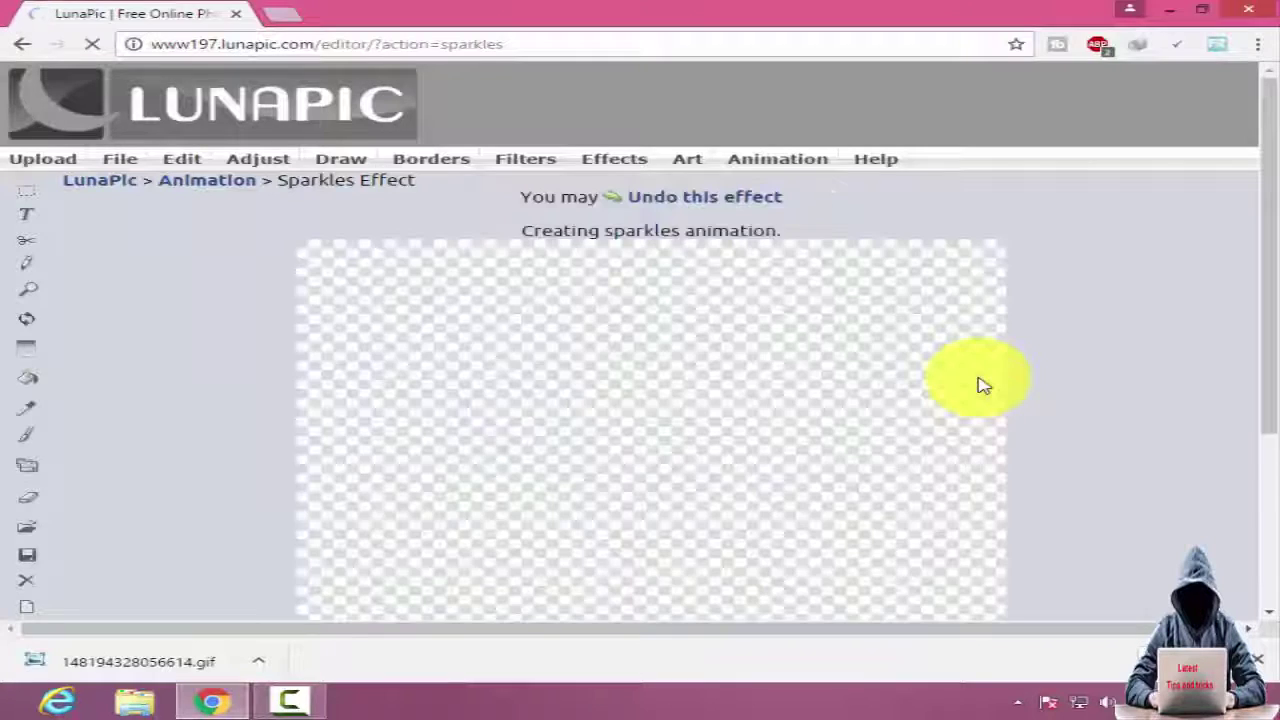
scroll(995, 385, "down", 1)
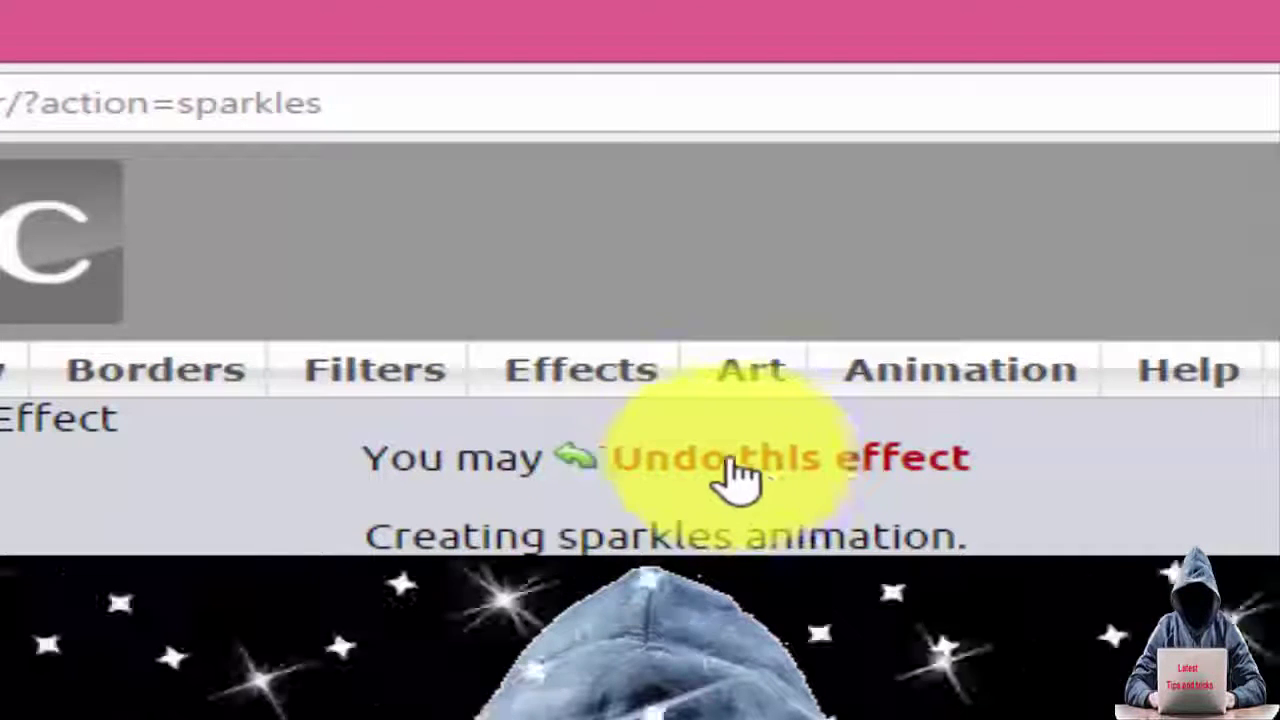
left_click(718, 466)
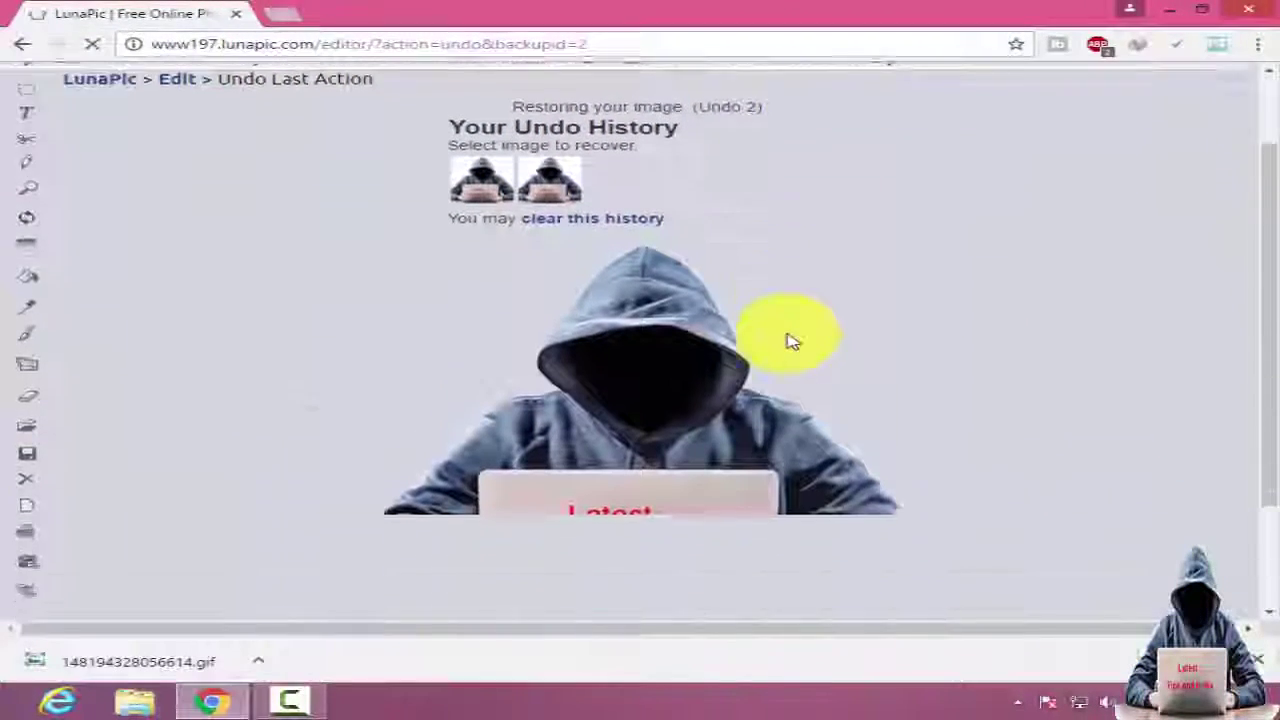
Try the 3D Cube art effect on the hooded-figure picture
scroll(790, 342, "down", 2)
scroll(790, 342, "up", 3)
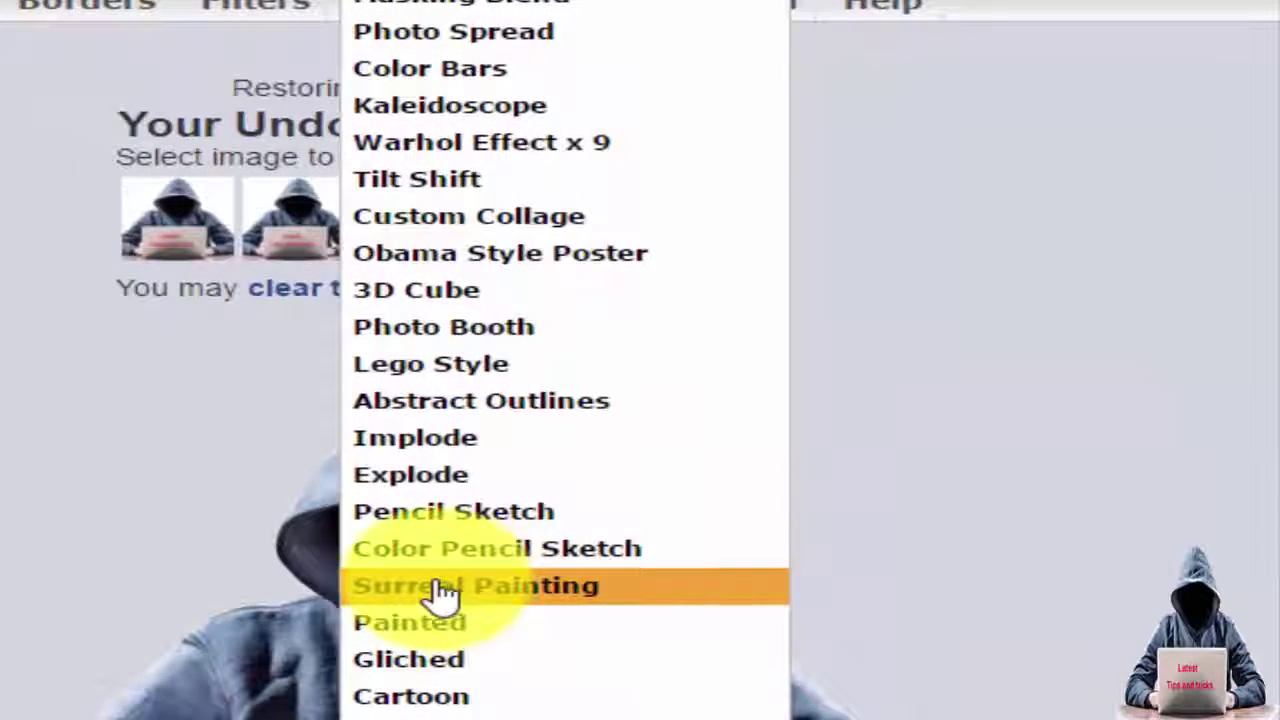
left_click(441, 291)
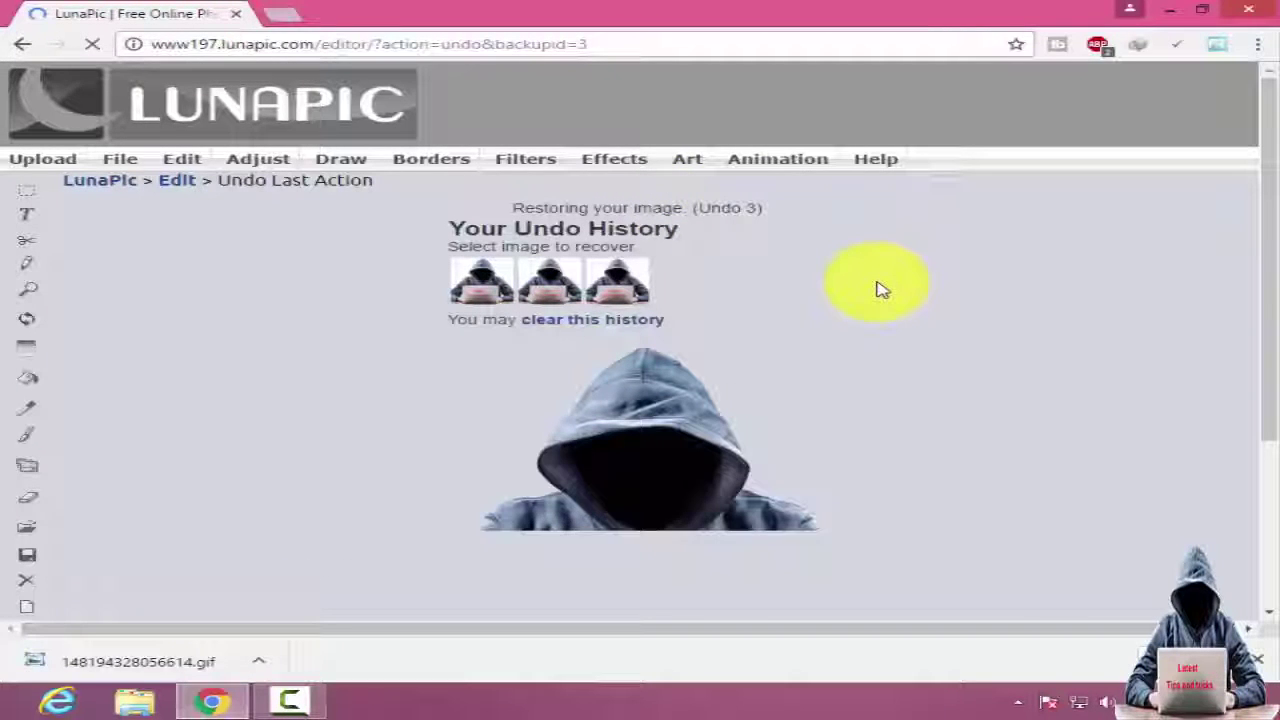
Scroll the LunaPic page to review the restored hooded-figure image
scroll(893, 295, "down", 1)
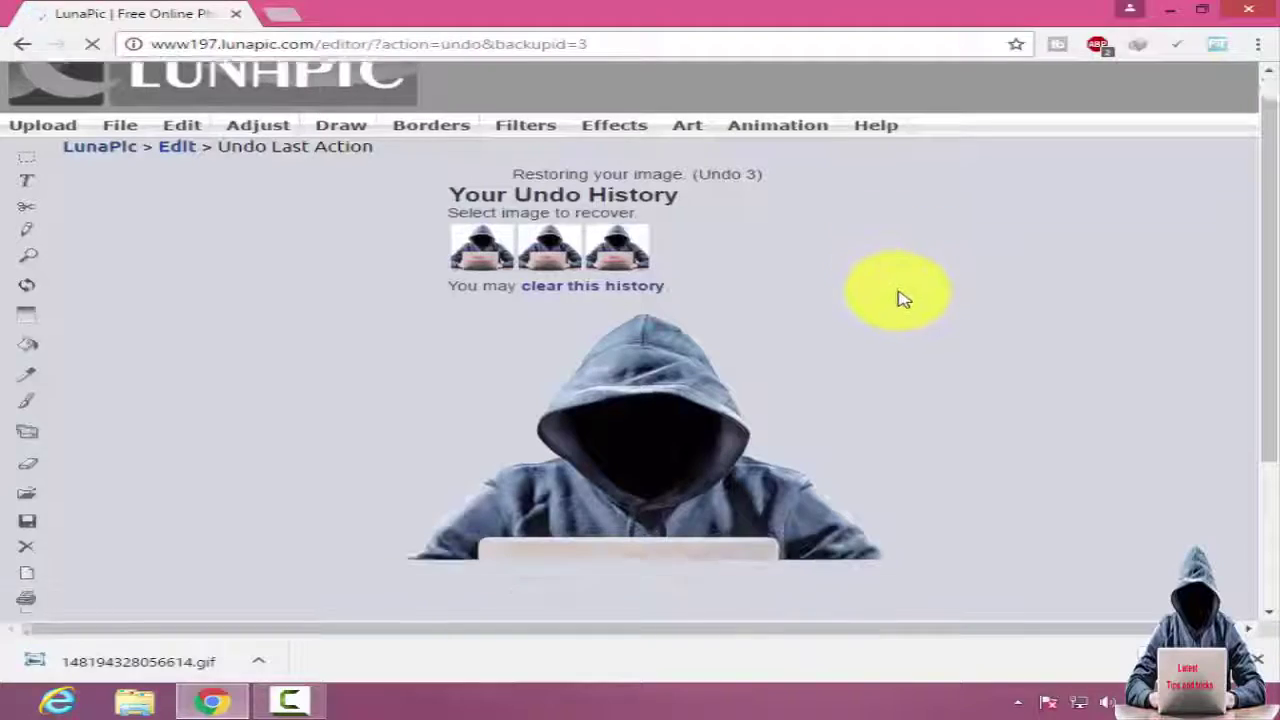
scroll(897, 300, "up", 1)
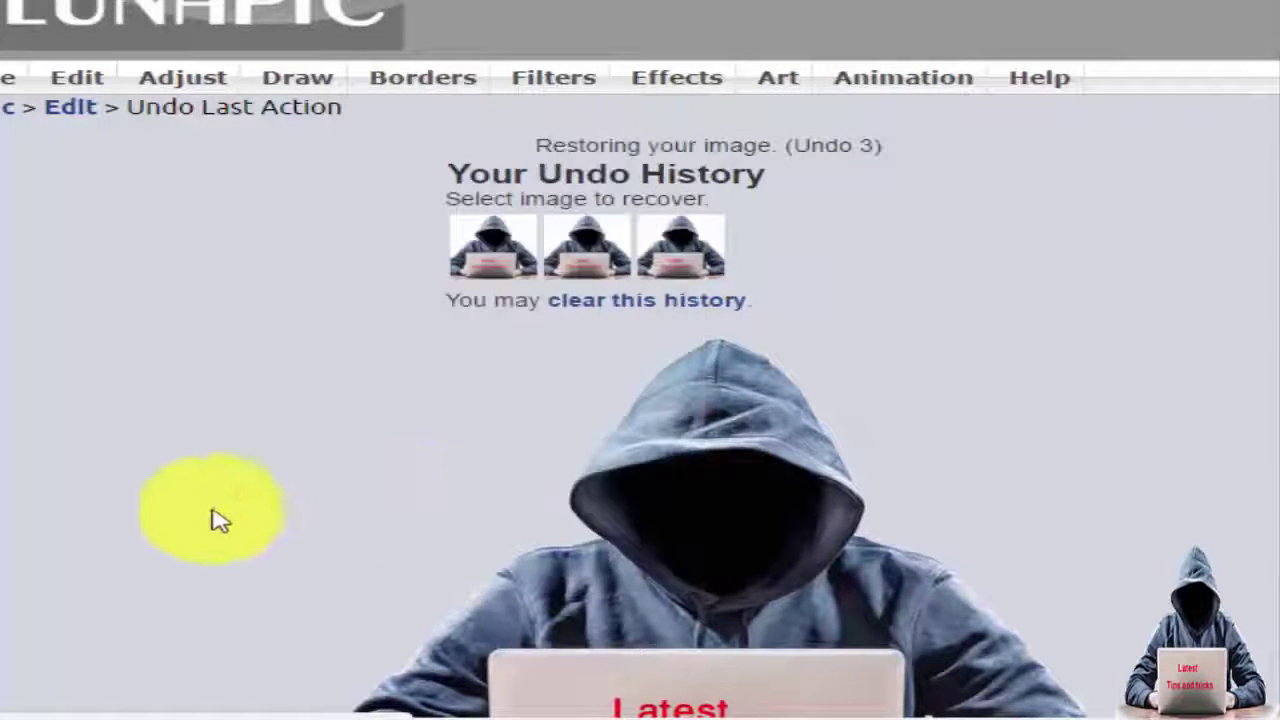
scroll(1150, 460, "down", 3)
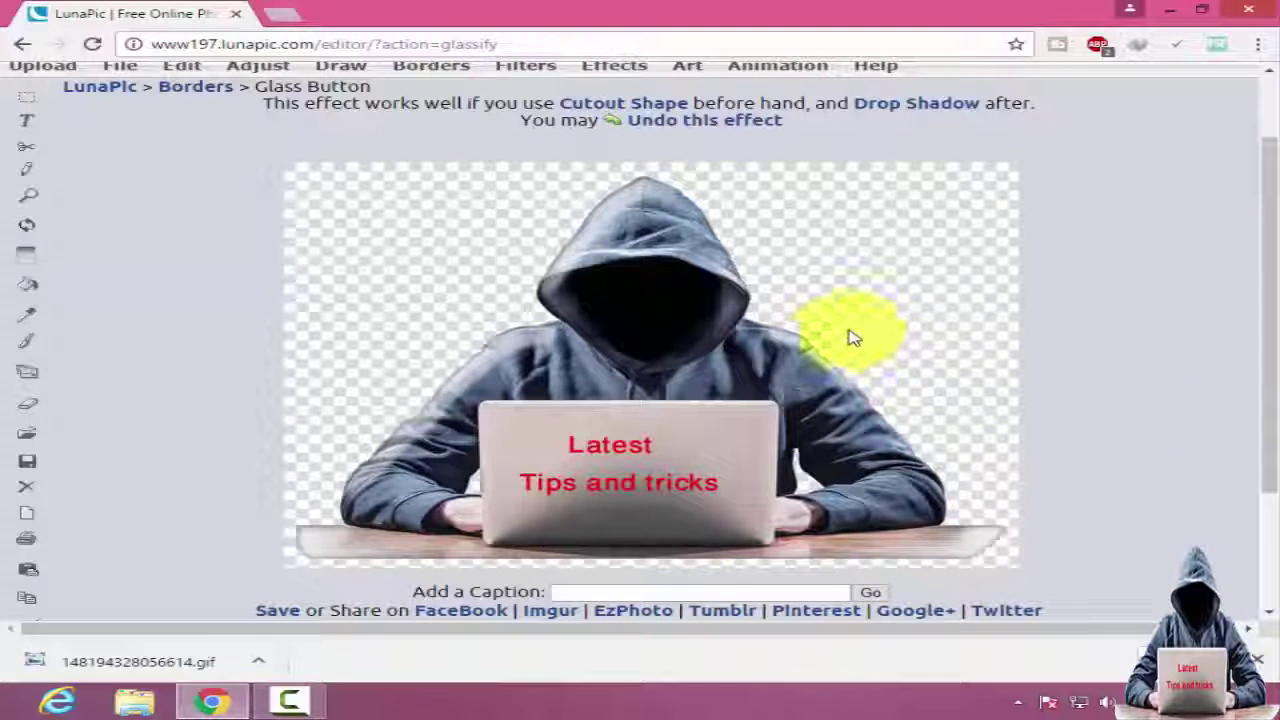
scroll(790, 420, "up", 2)
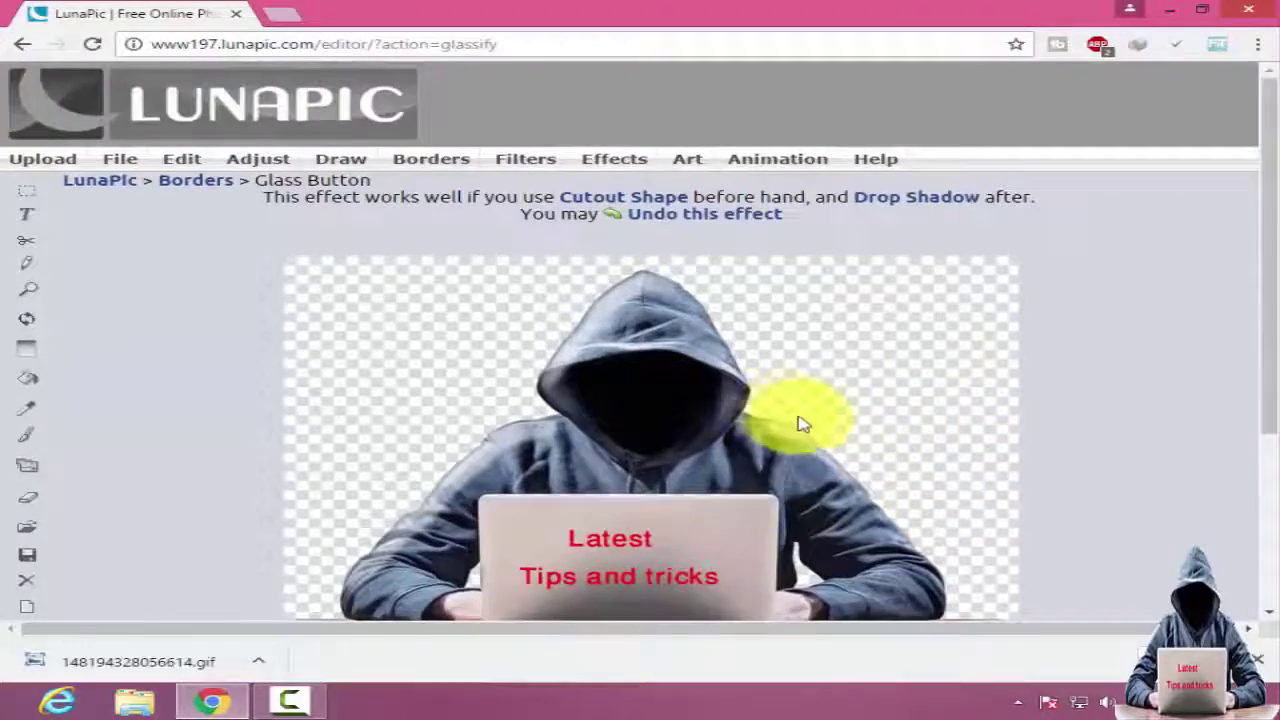
scroll(700, 430, "down", 3)
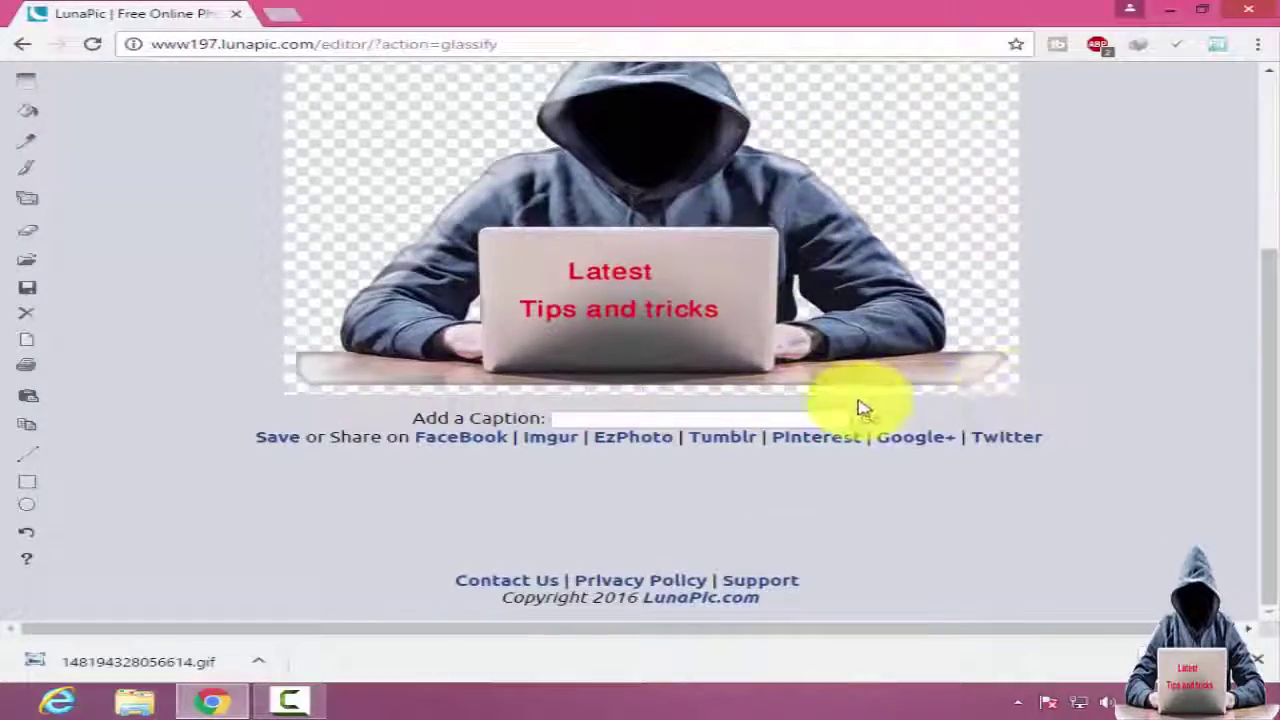
scroll(1072, 407, "up", 3)
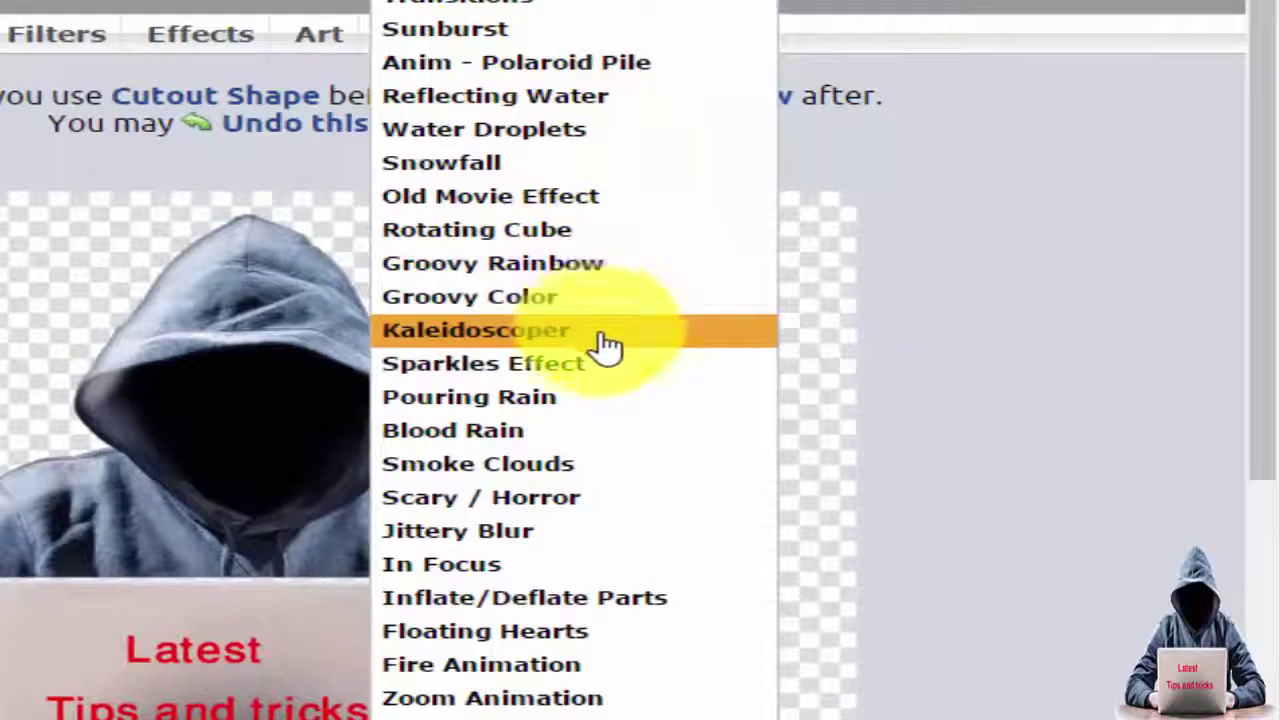
Apply the Floating Hearts animation and check the pink hearts drifting over the figure
scroll(596, 372, "down", 2)
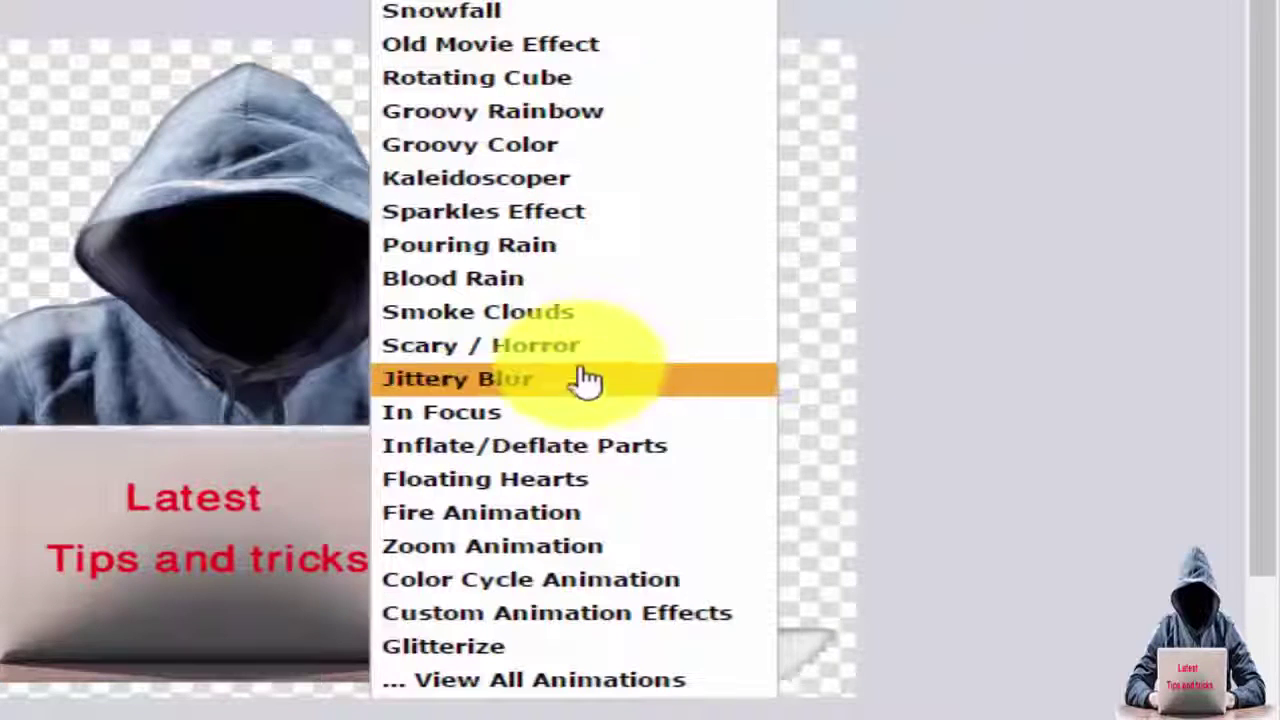
left_click(585, 485)
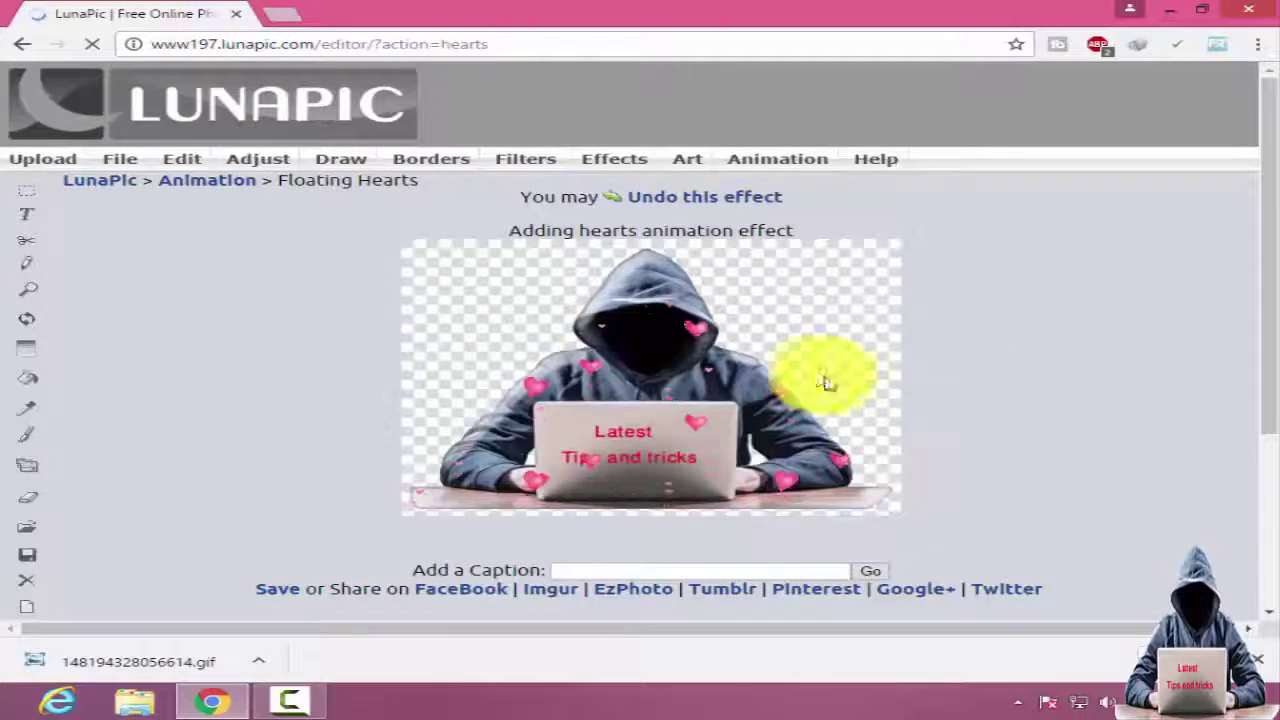
scroll(930, 372, "down", 1)
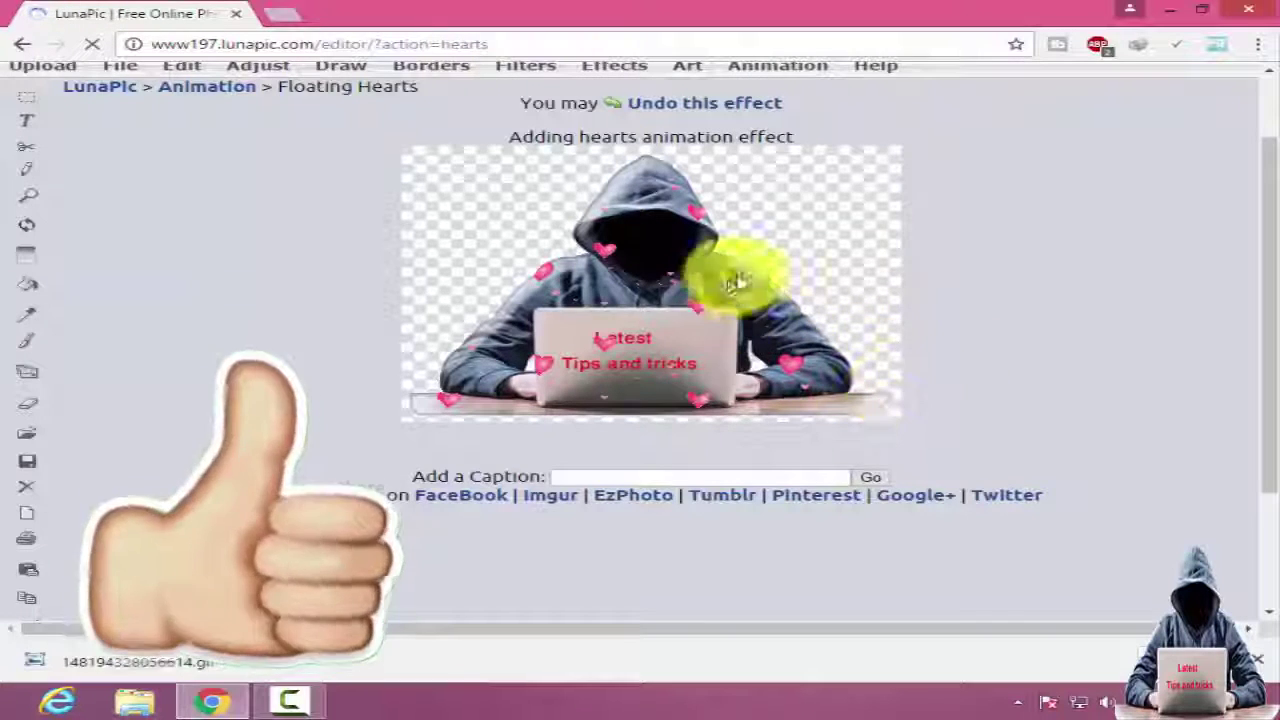
scroll(820, 295, "up", 1)
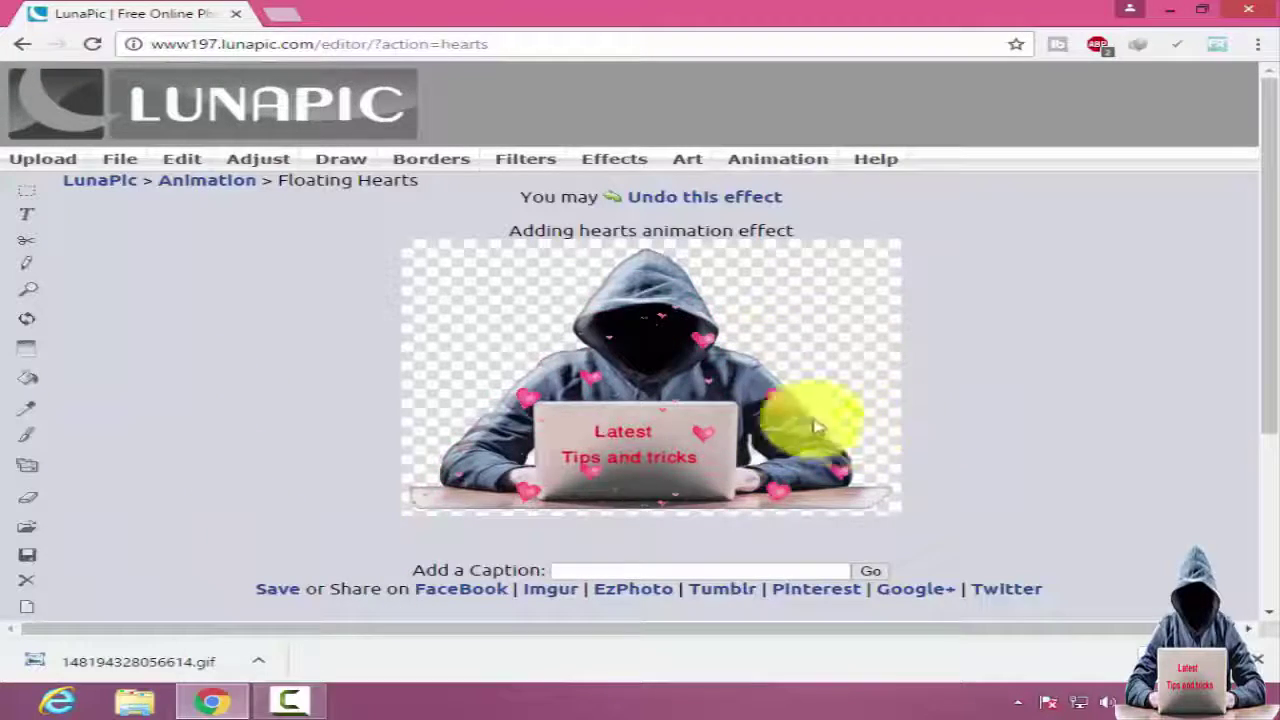
scroll(1054, 451, "down", 1)
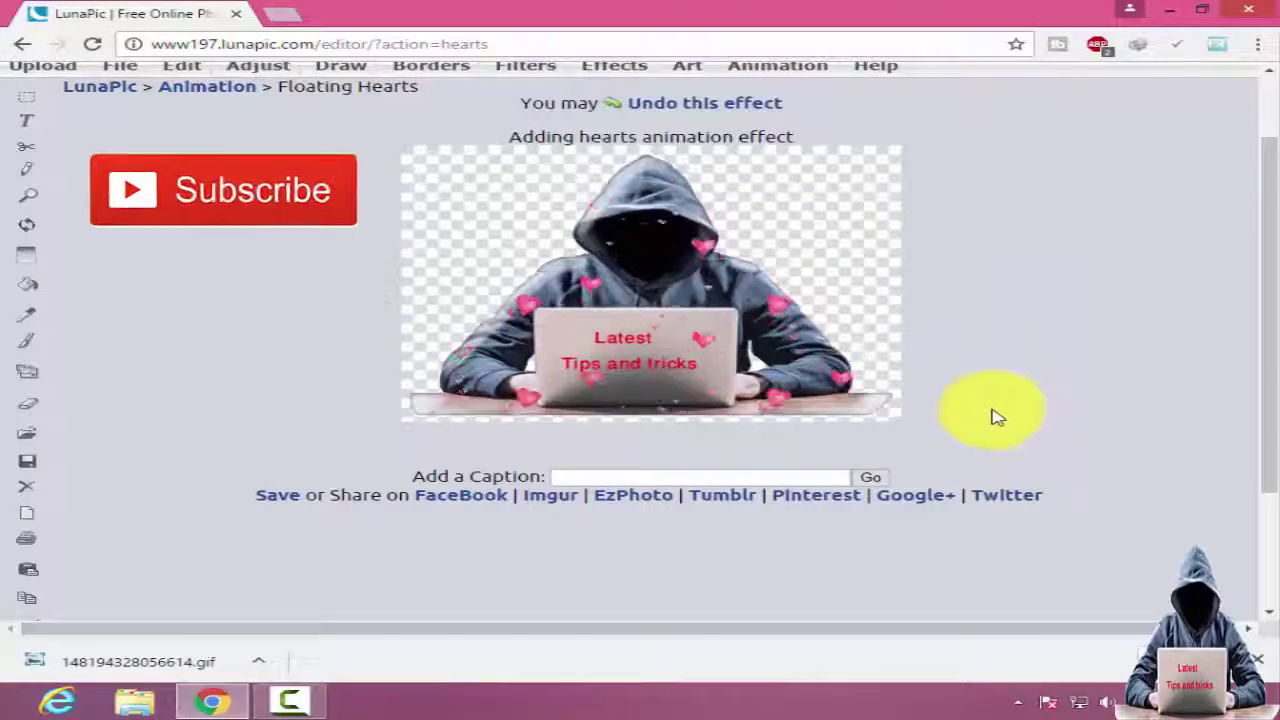
scroll(1050, 400, "up", 1)
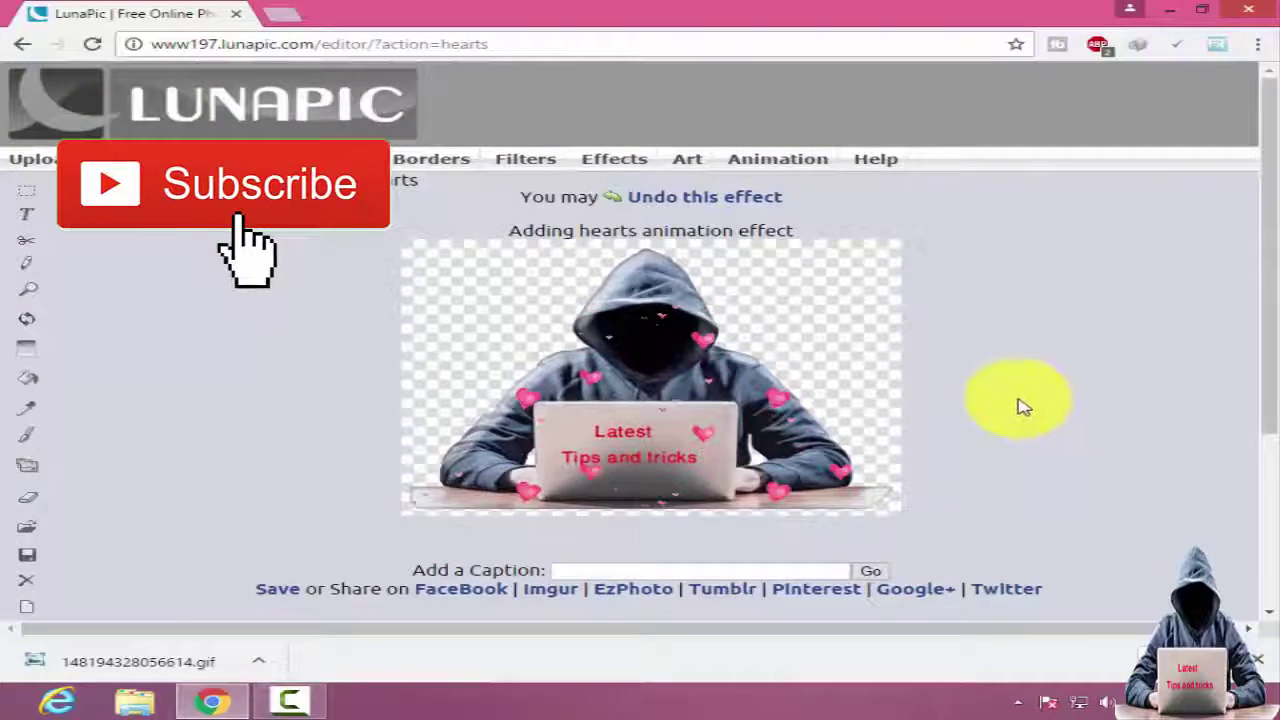
scroll(1015, 410, "down", 1)
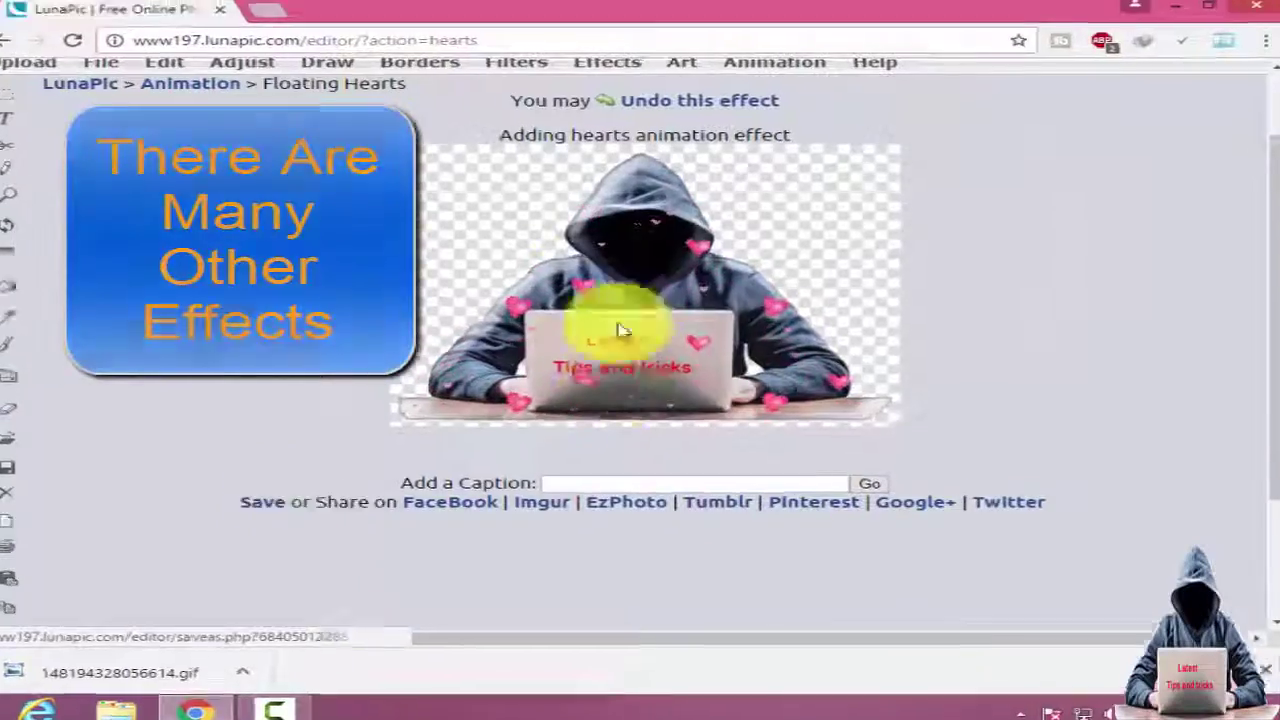
Save the animated image to the Desktop as 148194391621779.gif and close Chrome
right_click(614, 329)
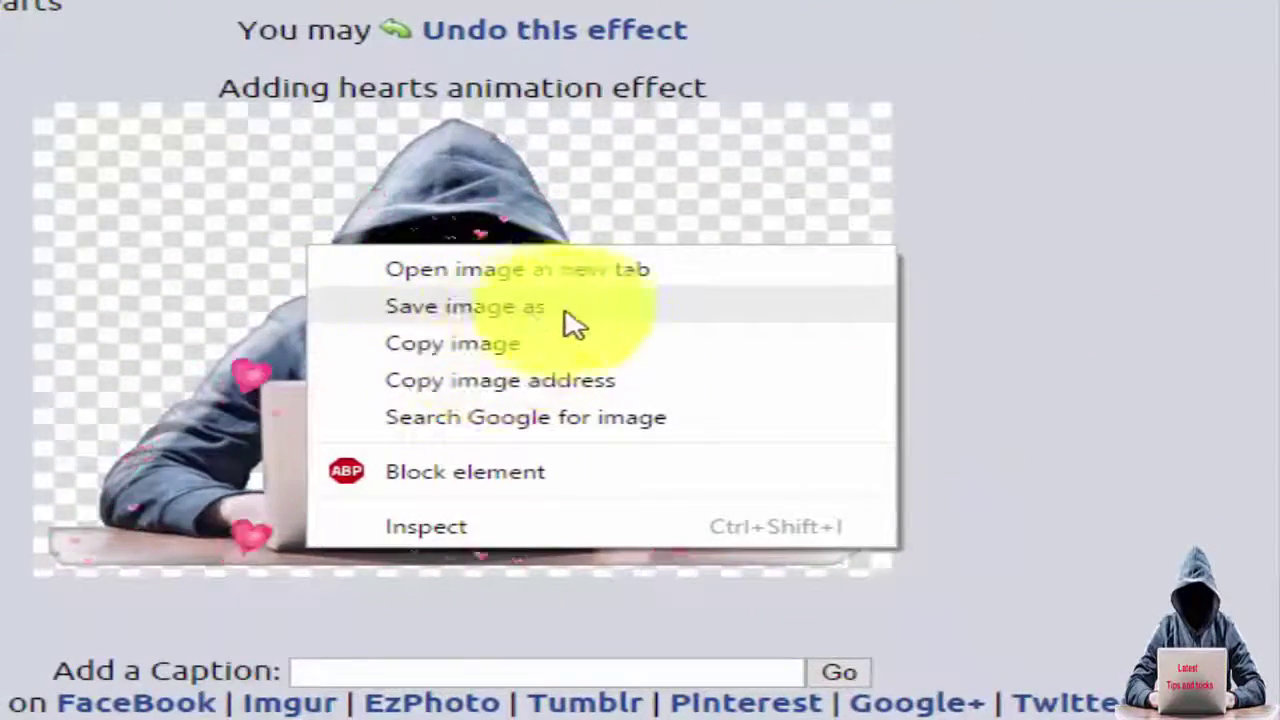
left_click(492, 306)
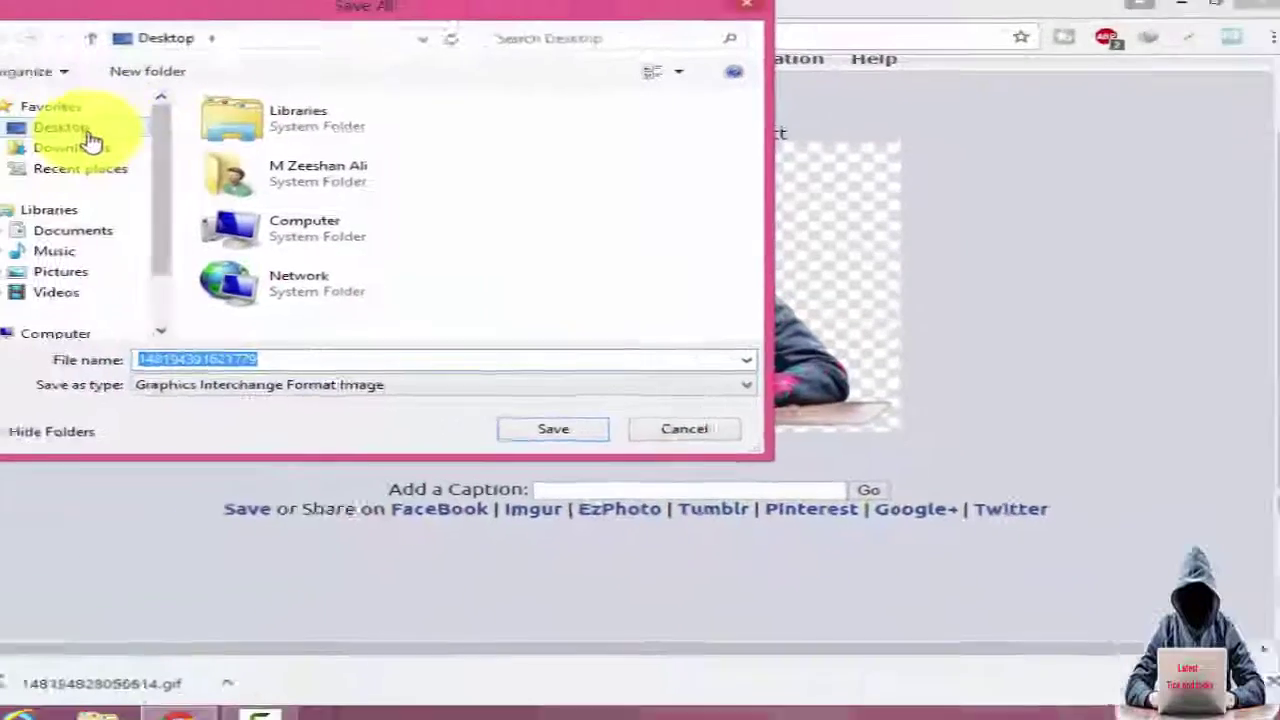
left_click(100, 131)
left_click(569, 419)
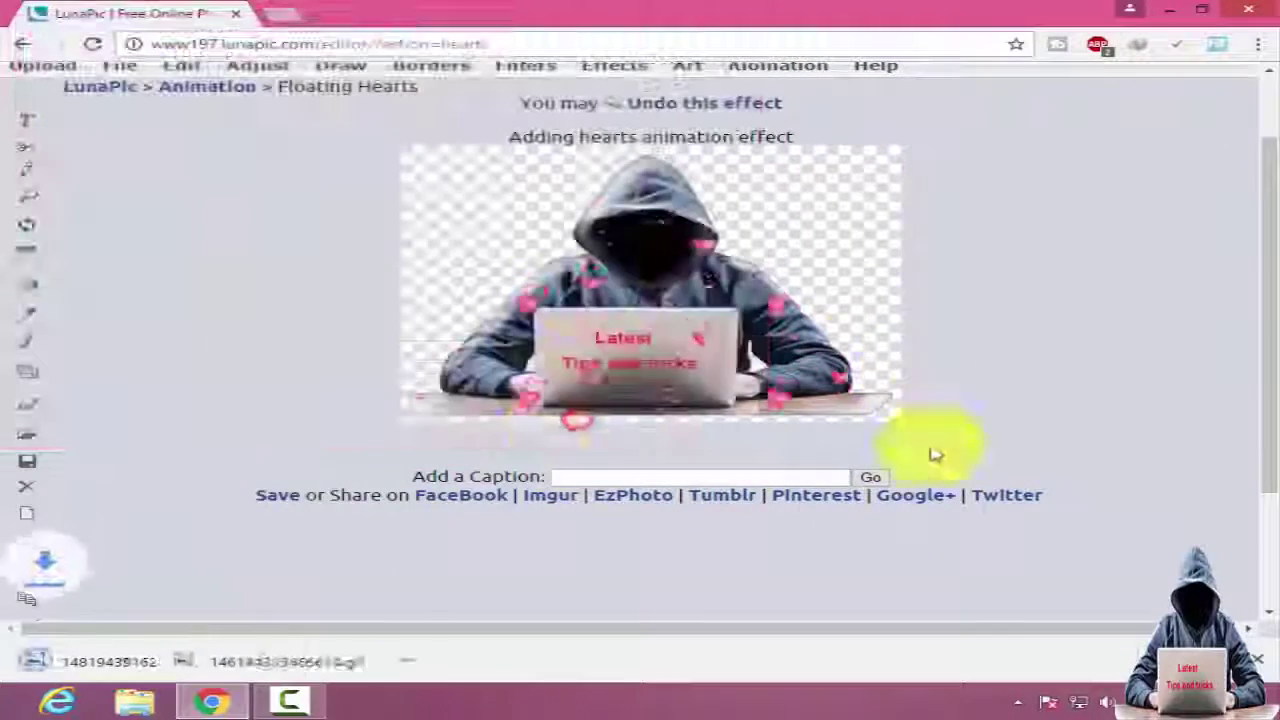
scroll(363, 295, "up", 2)
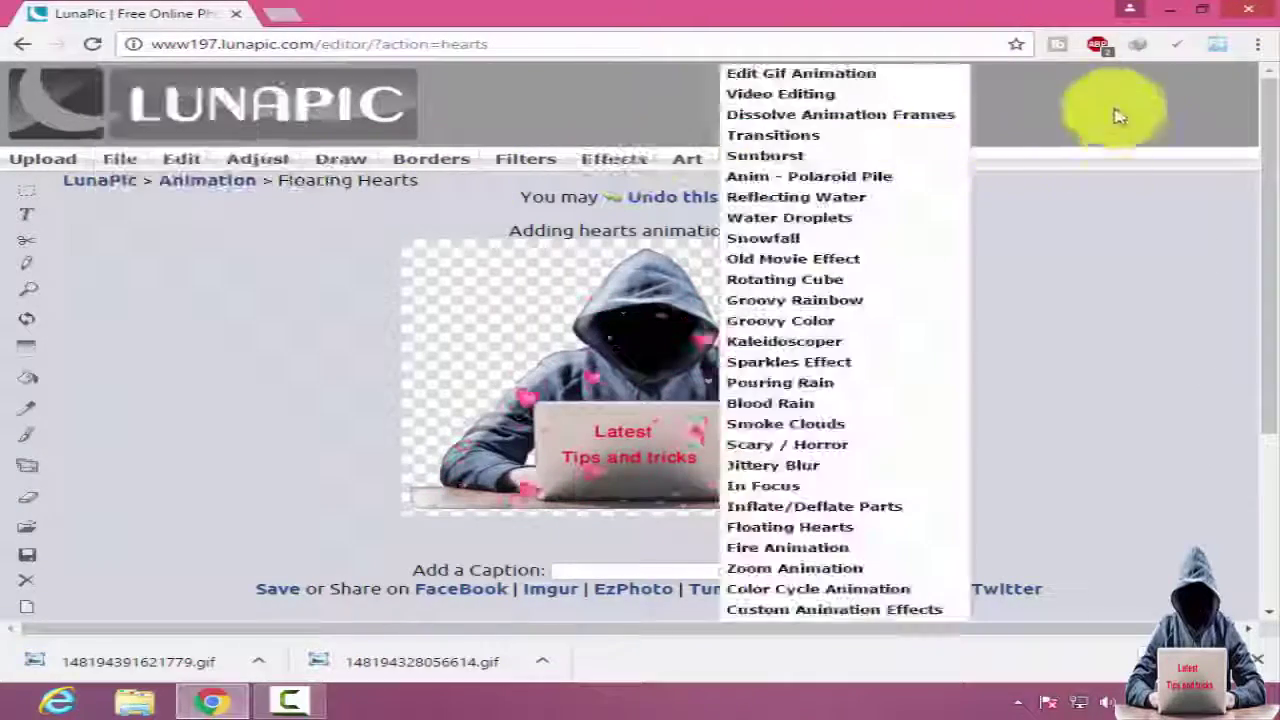
left_click(1248, 9)
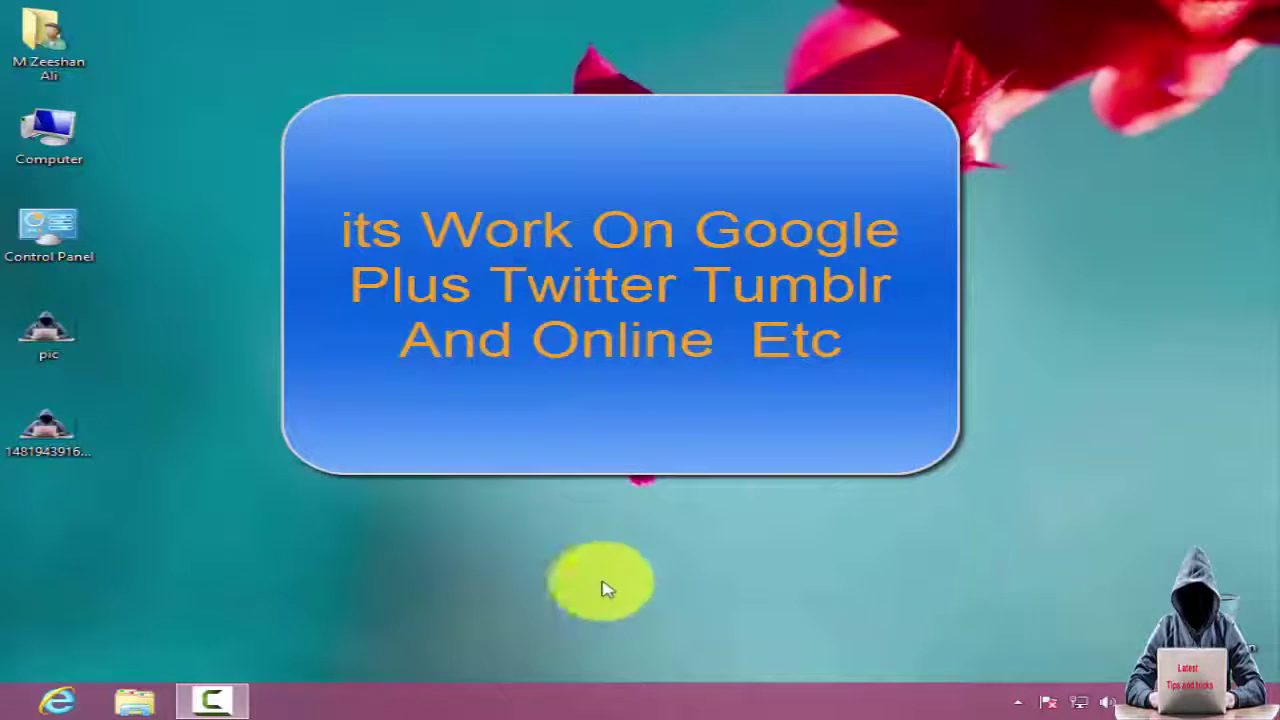
double_click(35, 415)
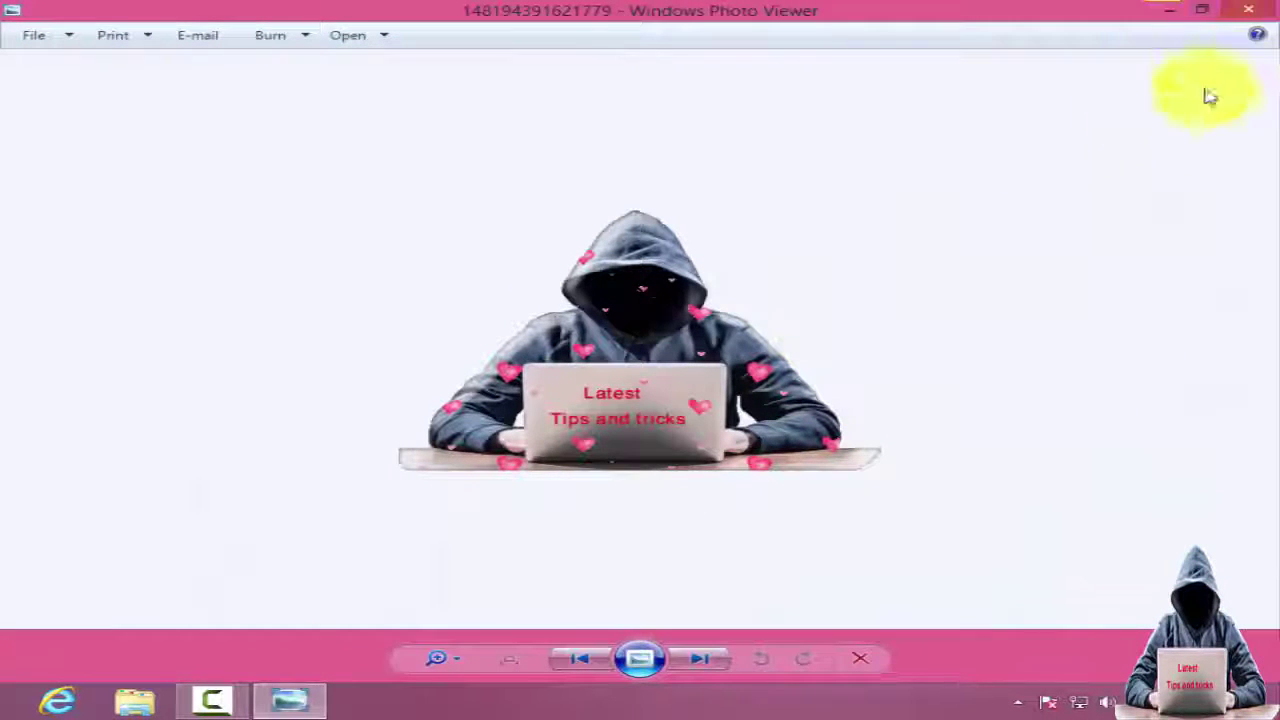
left_click(1266, 14)
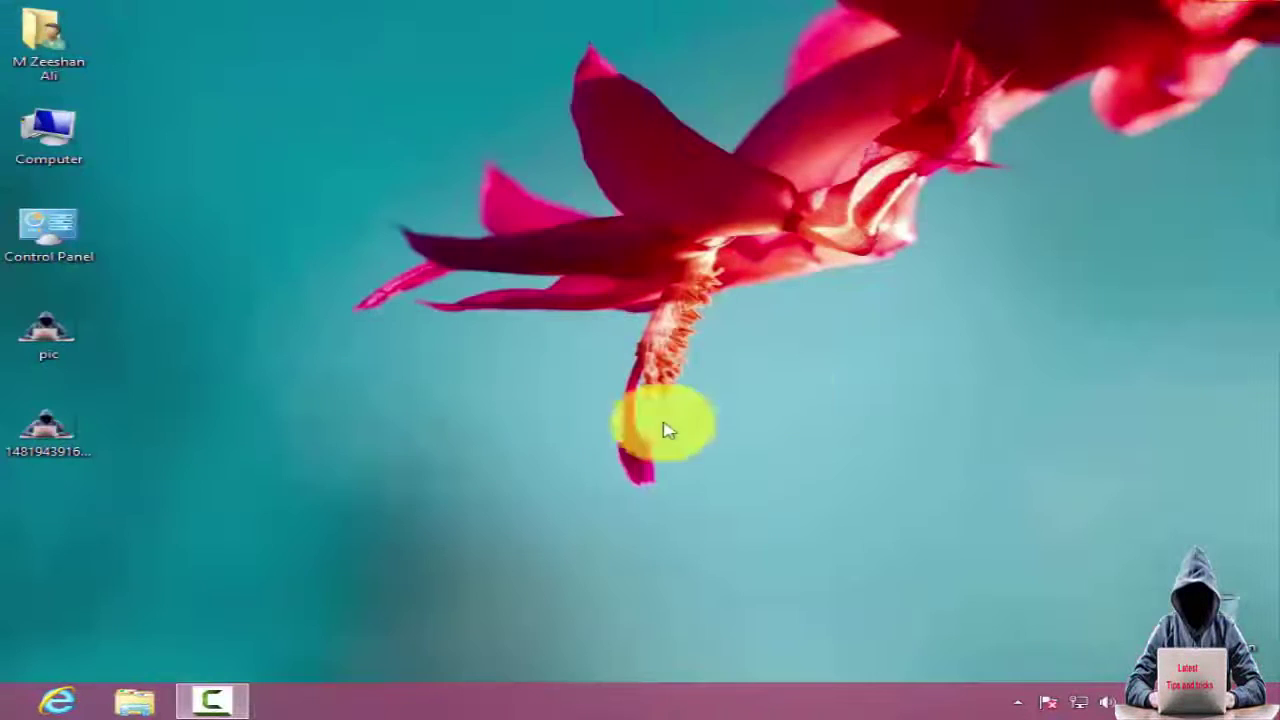